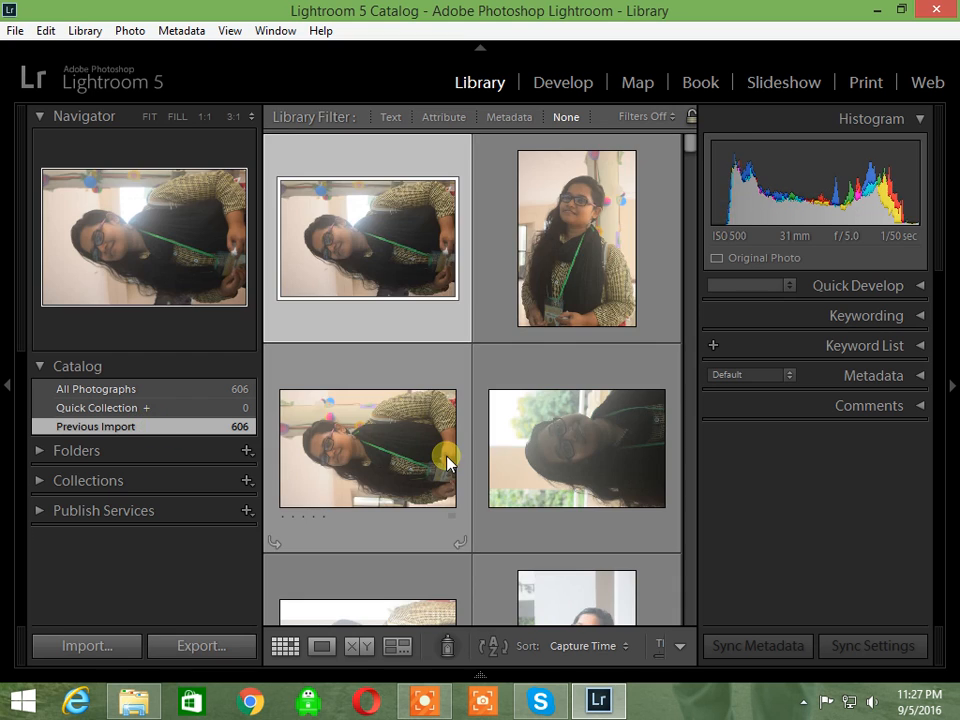
# - Find the pink flower photo with dark green foliage in the library grid and open it in the Develop module
pyautogui.scroll(-5, 521, 392)
pyautogui.scroll(-5, 561, 360)
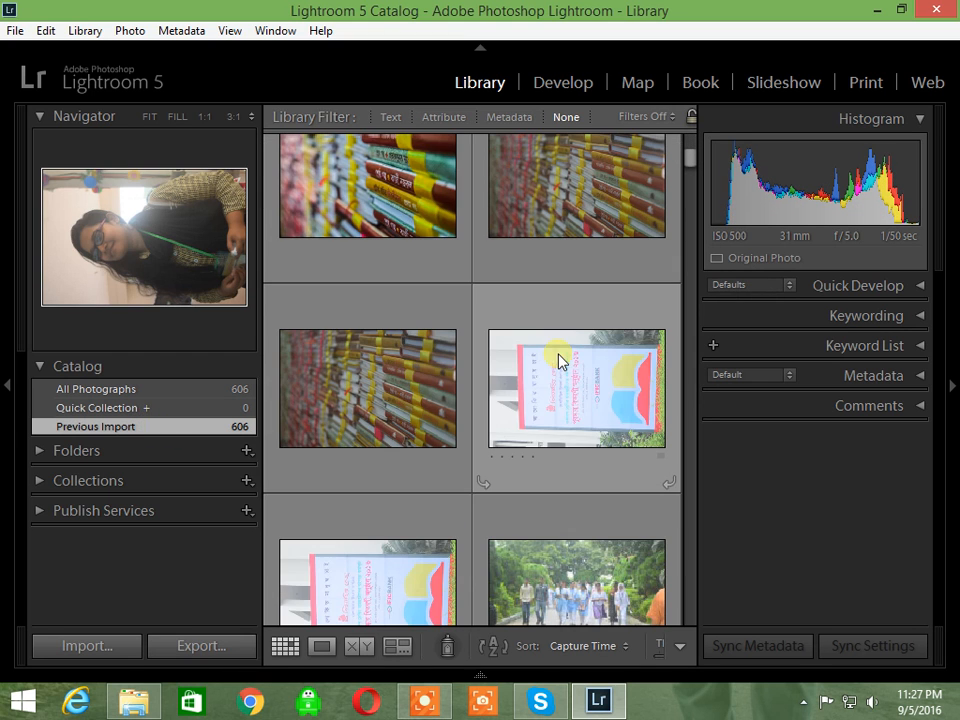
pyautogui.scroll(-5, 568, 320)
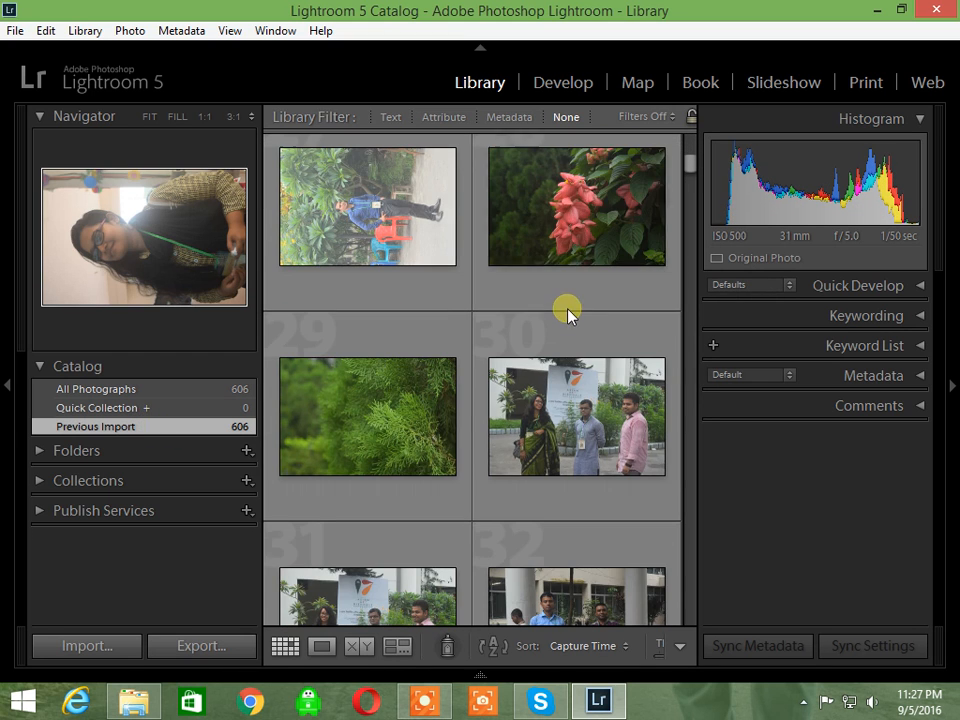
pyautogui.scroll(1, 570, 280)
pyautogui.click(572, 212)
pyautogui.click(563, 82)
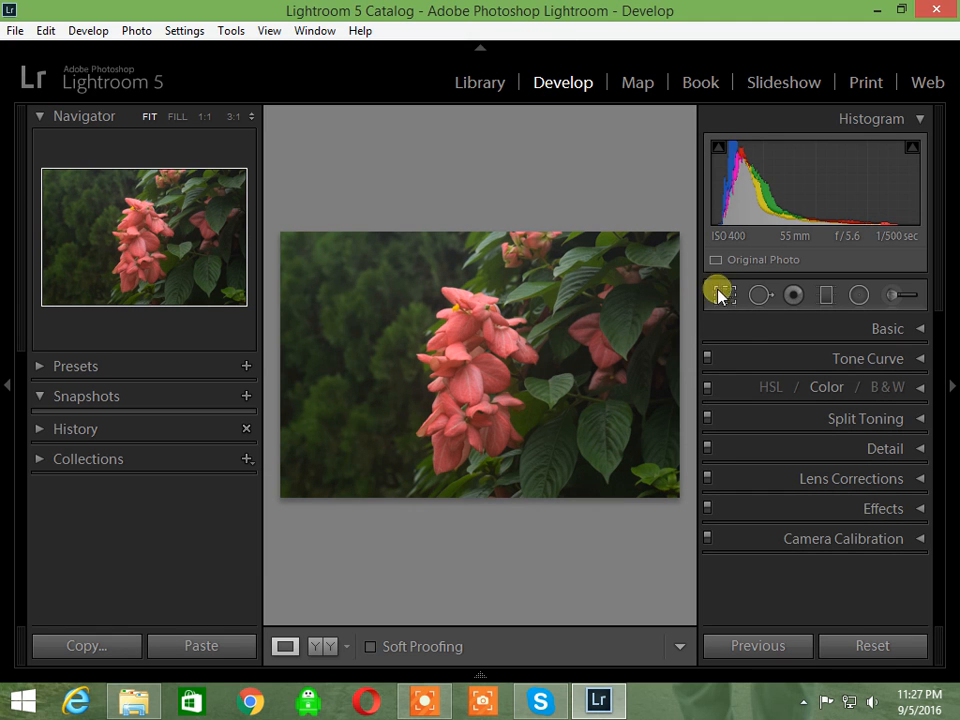
# - Inspect the flower up close, and in the Basic adjustments set Contrast to +33, Highlights to -100 and Shadows to +14
pyautogui.click(464, 320)
pyautogui.click(494, 353)
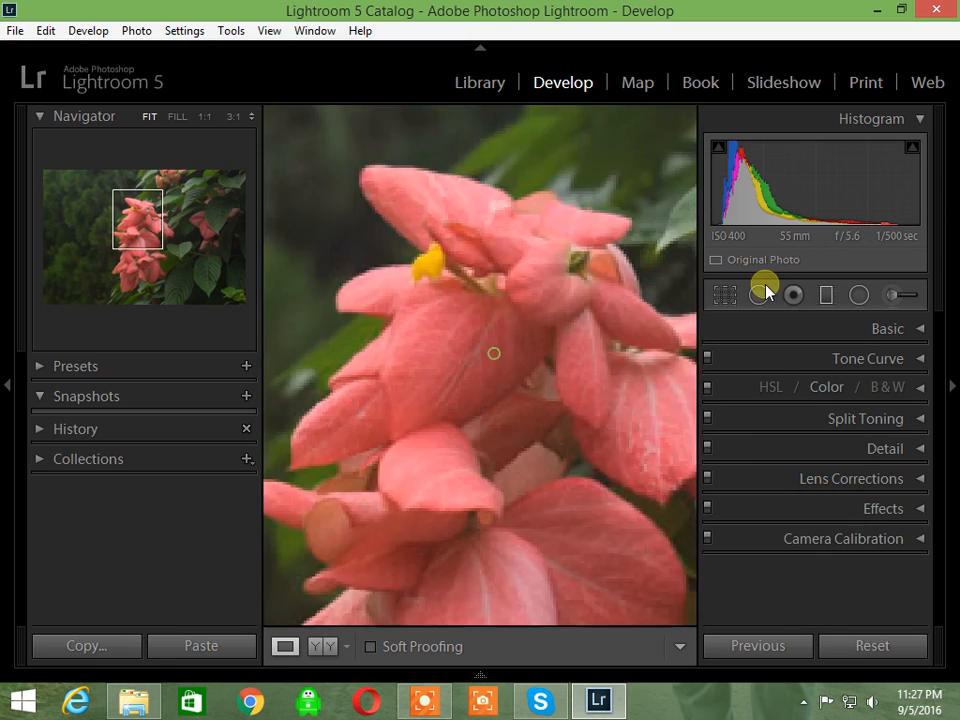
pyautogui.click(867, 333)
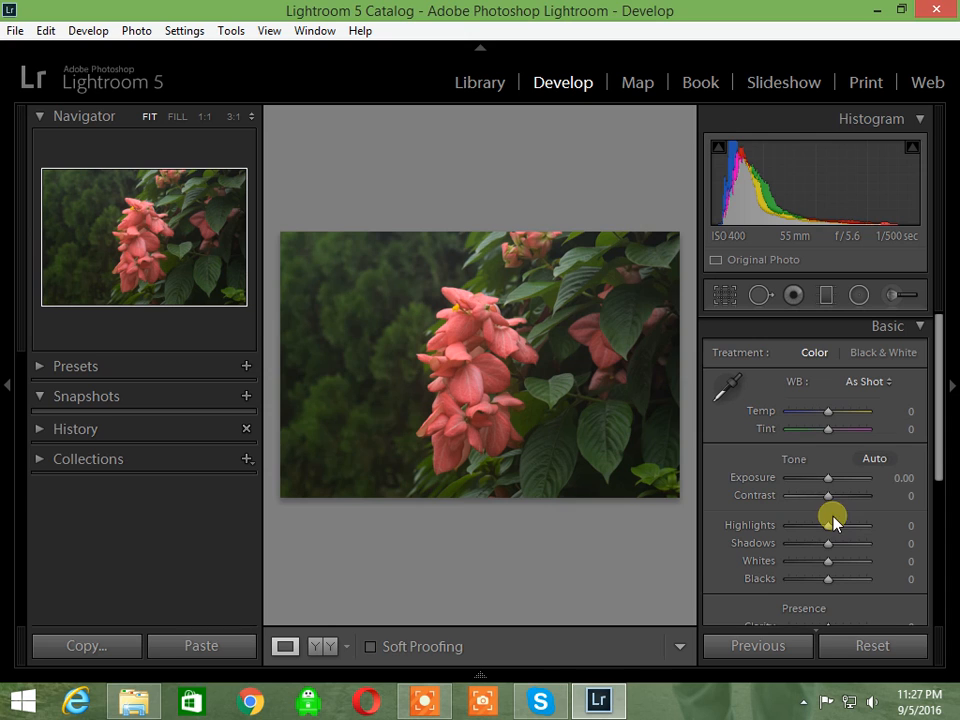
pyautogui.moveTo(827, 494); pyautogui.dragTo(842, 495)
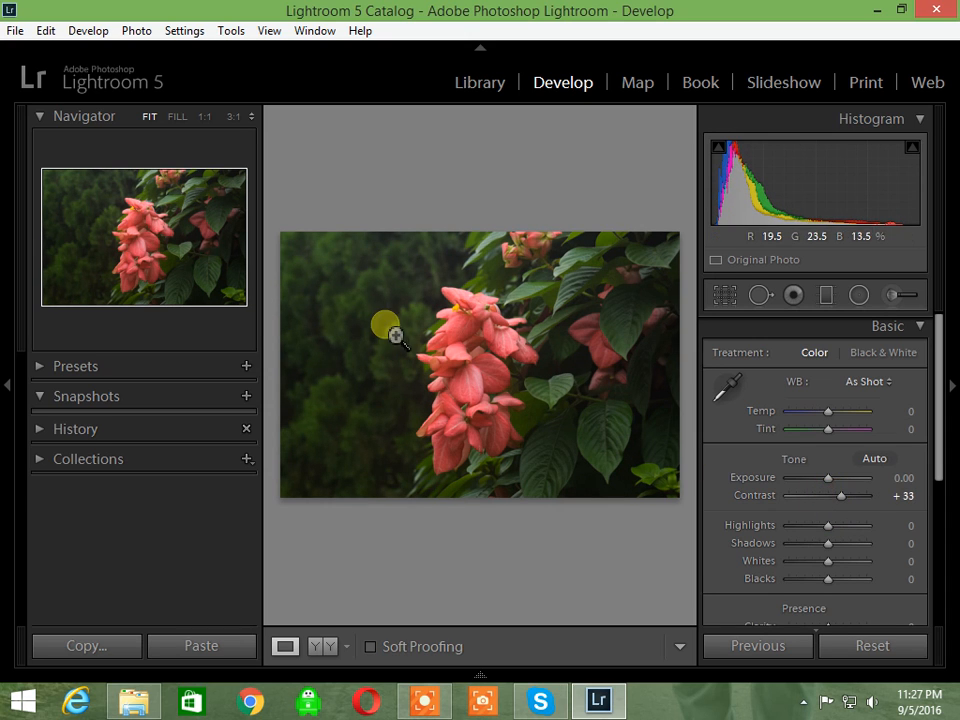
pyautogui.moveTo(827, 525); pyautogui.dragTo(733, 545)
pyautogui.moveTo(827, 543); pyautogui.dragTo(853, 536)
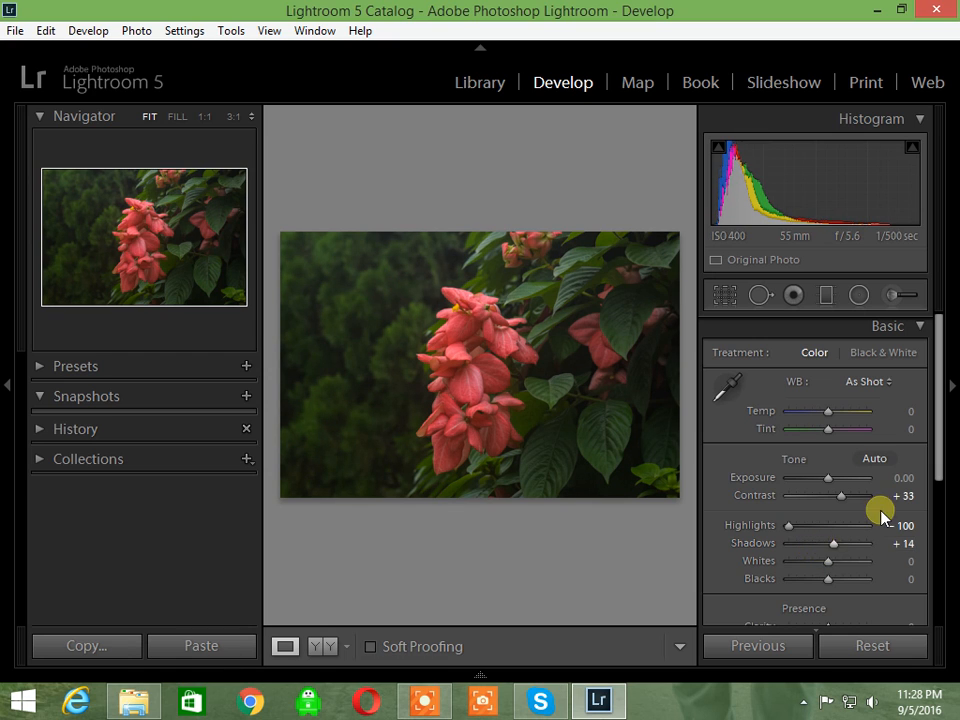
# - Set Whites to +10, Blacks to -38 and Clarity to +5 in the Basic adjustments
pyautogui.scroll(-3, 885, 510)
pyautogui.moveTo(826, 487)
pyautogui.mouseDown()
pyautogui.moveTo(812, 490)
pyautogui.moveTo(829, 467)
pyautogui.mouseUp()
pyautogui.moveTo(828, 529); pyautogui.dragTo(836, 534)
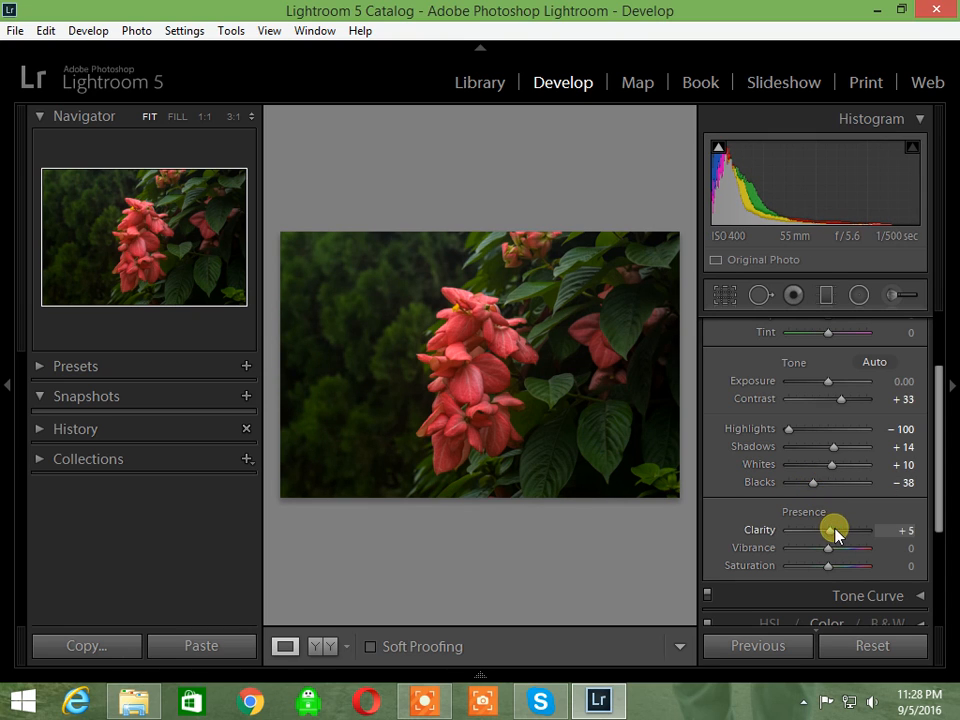
pyautogui.scroll(2, 917, 450)
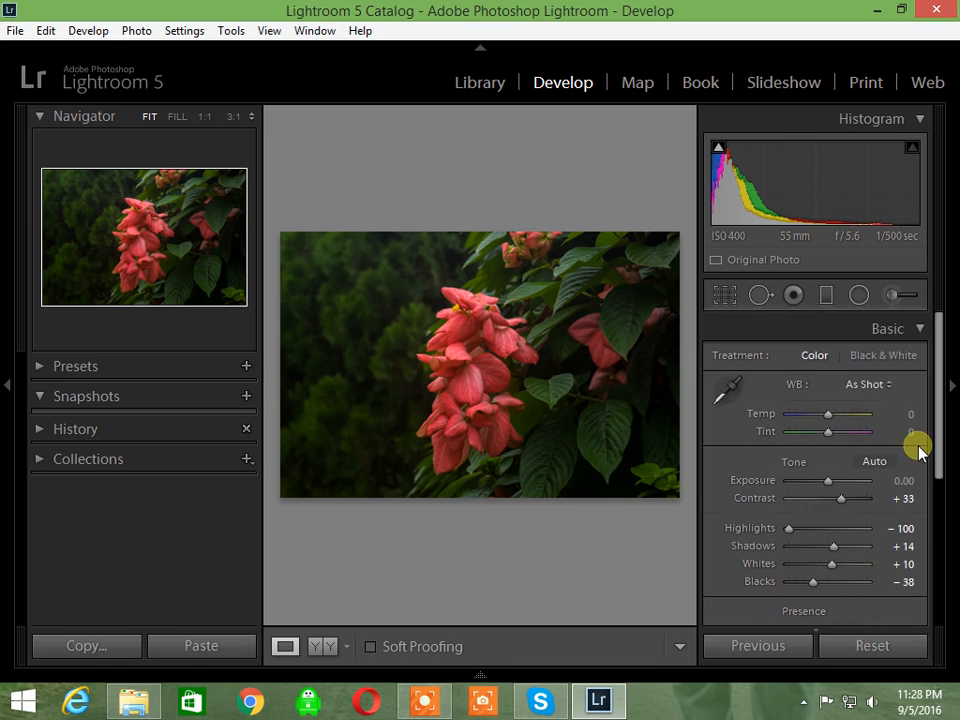
pyautogui.moveTo(830, 414); pyautogui.dragTo(834, 416)
pyautogui.doubleClick(831, 415)
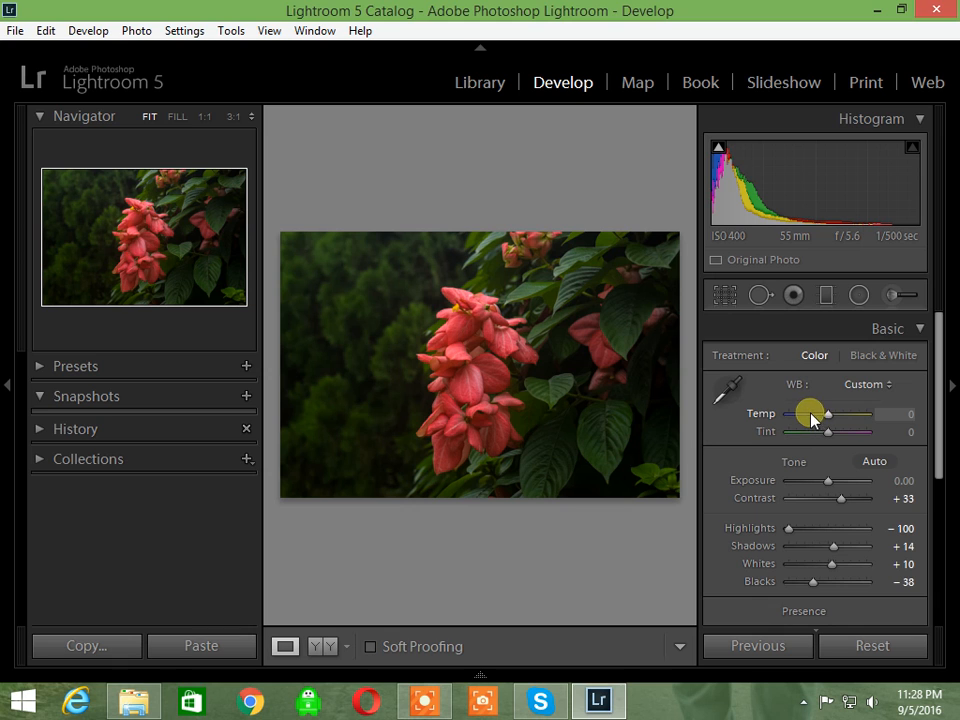
pyautogui.moveTo(829, 417)
pyautogui.mouseDown()
pyautogui.moveTo(821, 416)
pyautogui.moveTo(838, 418)
pyautogui.mouseUp()
pyautogui.doubleClick(838, 416)
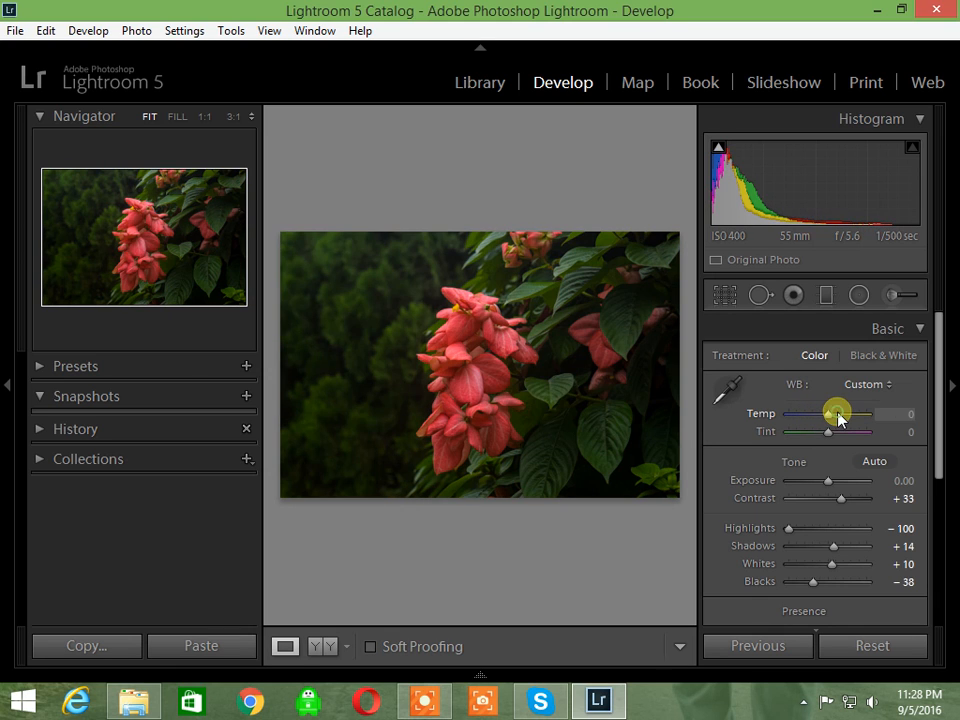
pyautogui.click(918, 330)
pyautogui.click(921, 326)
pyautogui.scroll(-3, 875, 487)
pyautogui.scroll(3, 875, 487)
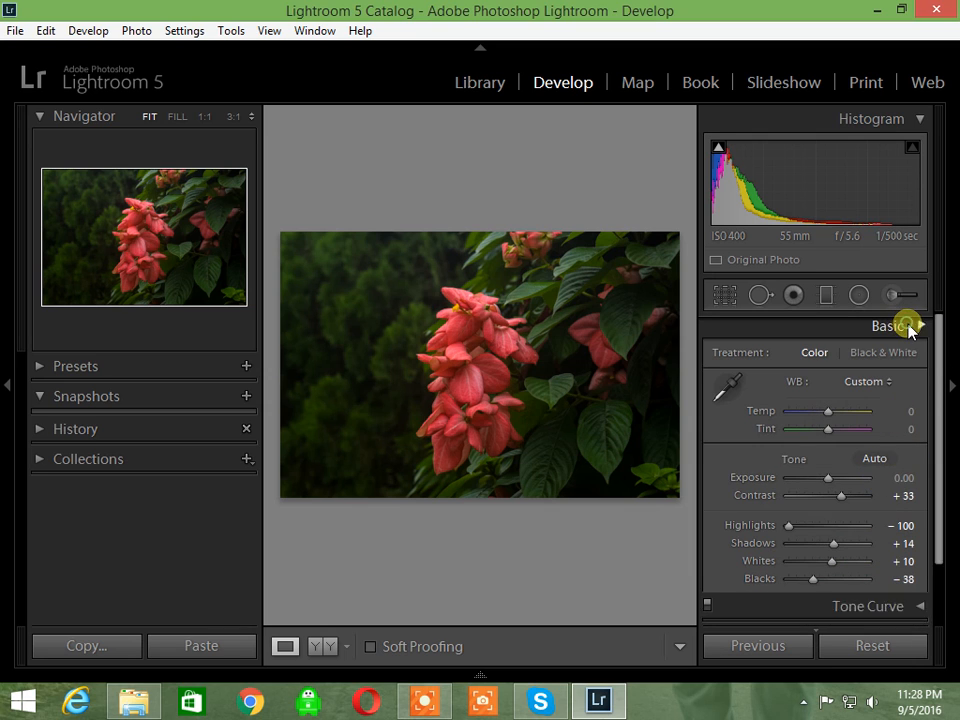
# - In the per-colour adjustments, set Red saturation to +27 and Orange luminance to +22
pyautogui.click(911, 326)
pyautogui.click(815, 397)
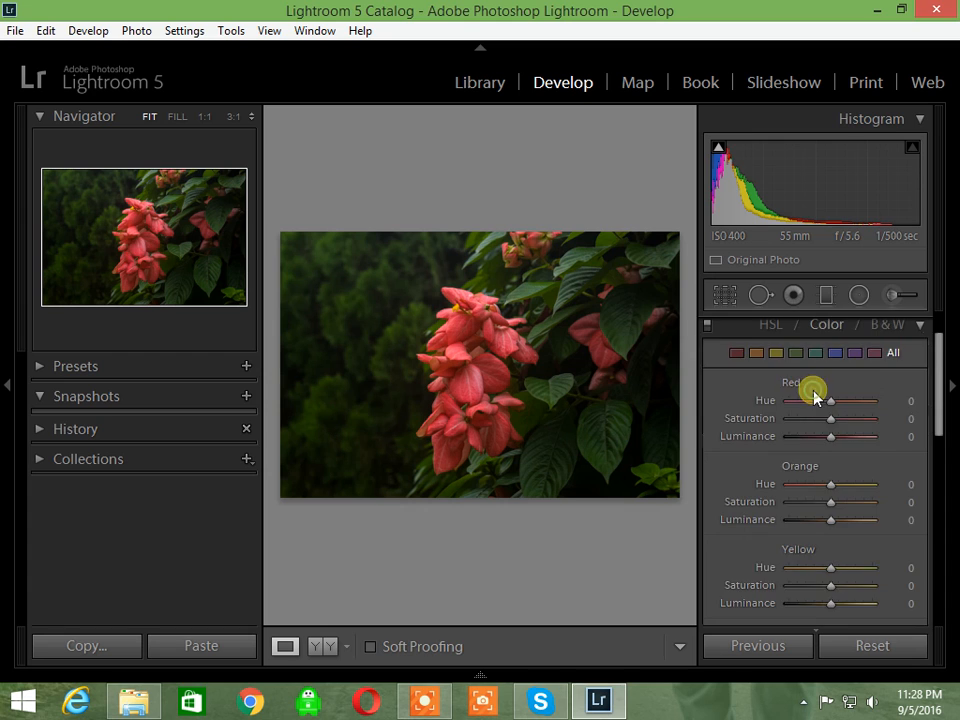
pyautogui.scroll(1, 890, 388)
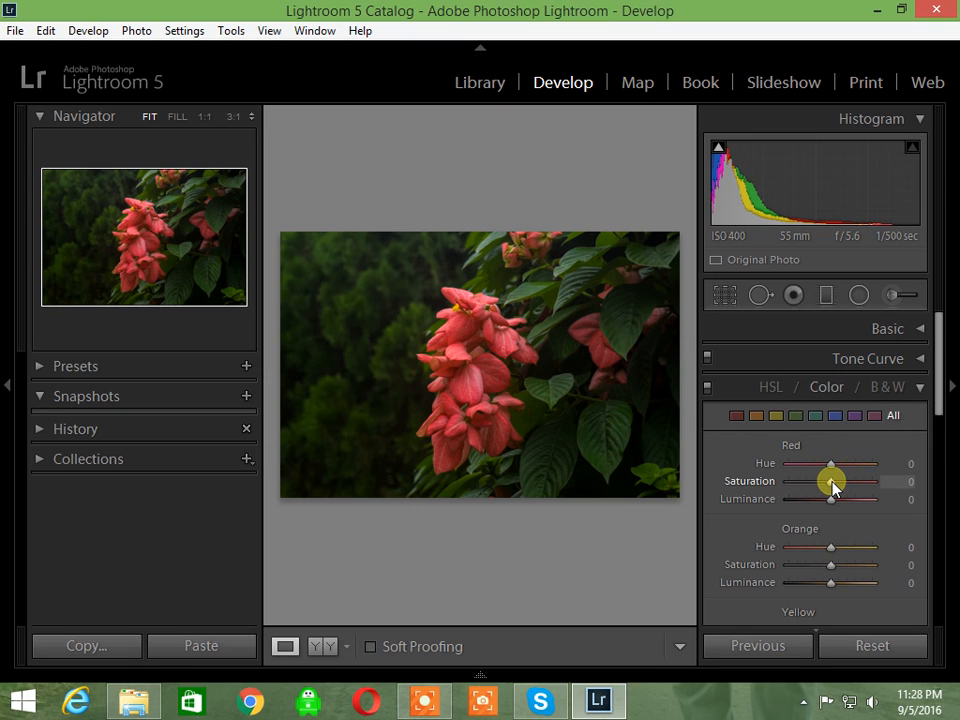
pyautogui.moveTo(833, 485); pyautogui.dragTo(845, 489)
pyautogui.scroll(-2, 880, 520)
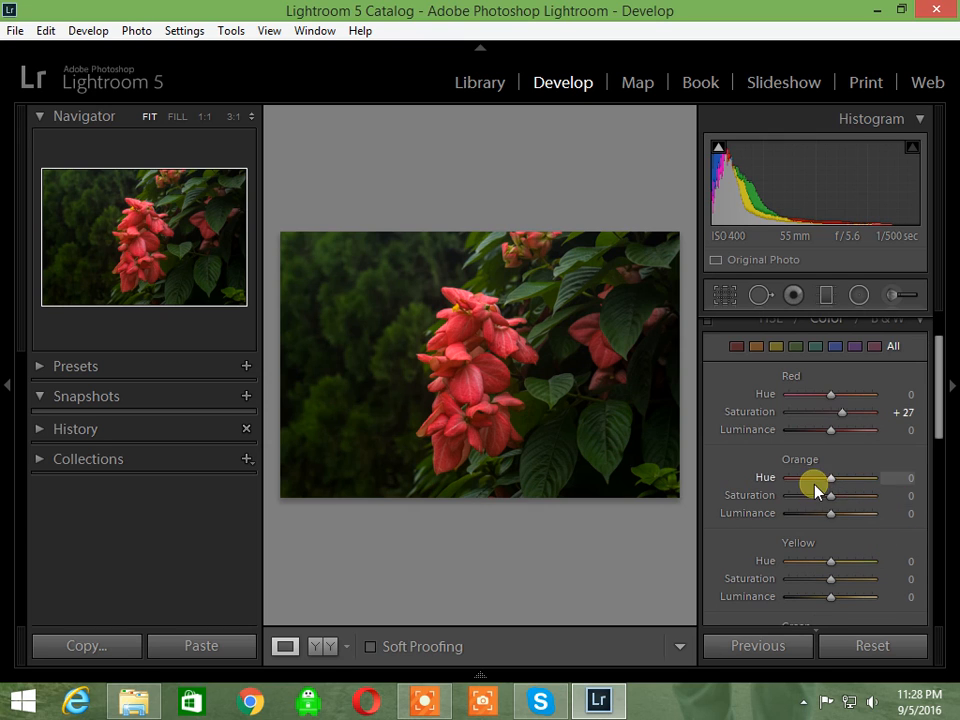
pyautogui.moveTo(831, 512); pyautogui.dragTo(840, 515)
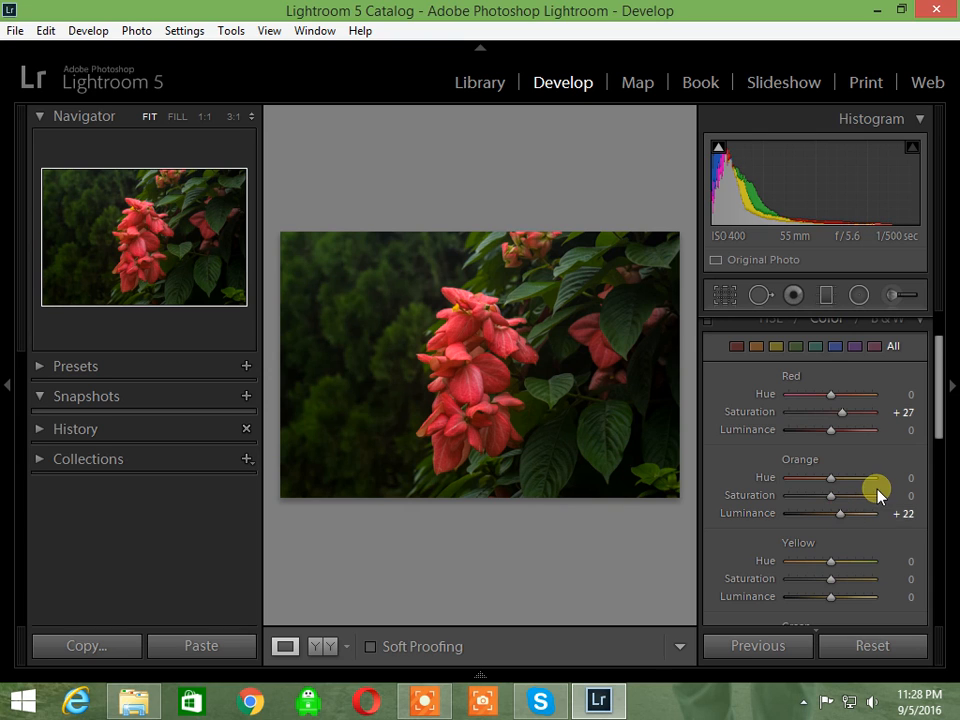
# - Set Yellow saturation to +36 and Green saturation to +56 in the per-colour adjustments
pyautogui.scroll(-2, 877, 492)
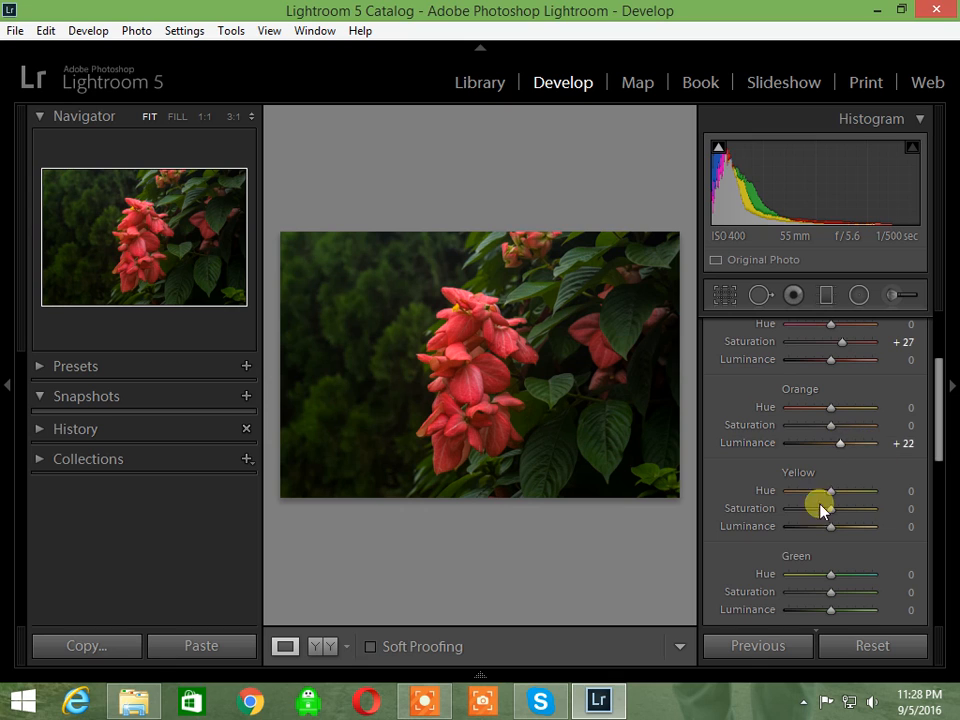
pyautogui.moveTo(833, 515); pyautogui.dragTo(843, 516)
pyautogui.scroll(-3, 863, 530)
pyautogui.moveTo(828, 455); pyautogui.dragTo(855, 458)
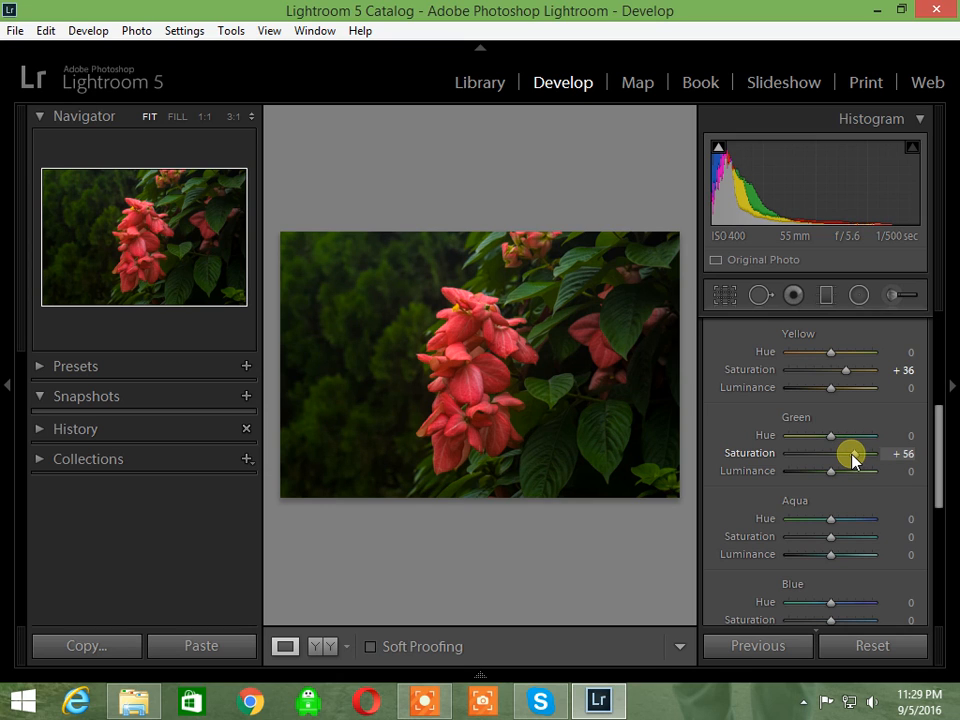
# - Set Aqua saturation to +40 and Blue saturation to +38 in the per-colour adjustments
pyautogui.moveTo(831, 540); pyautogui.dragTo(849, 545)
pyautogui.scroll(-3, 904, 553)
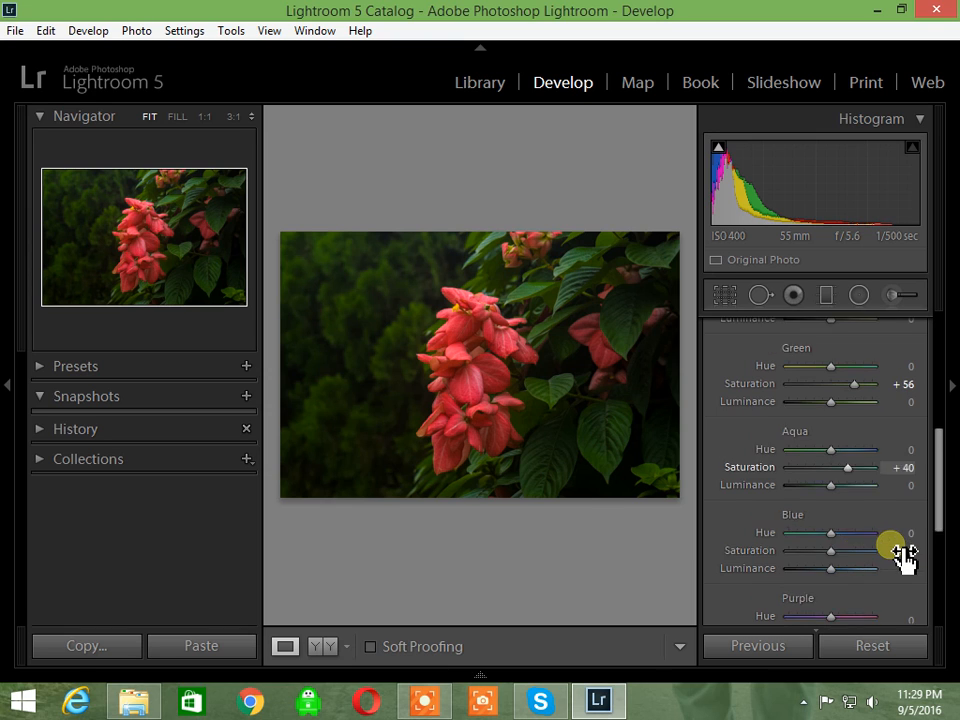
pyautogui.moveTo(830, 480); pyautogui.dragTo(846, 480)
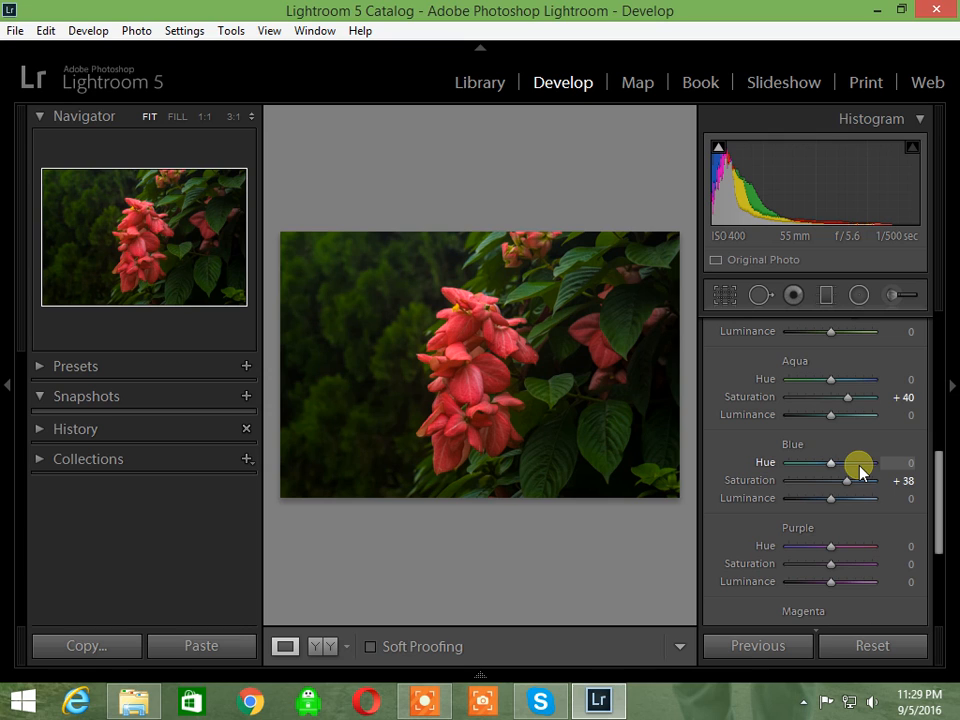
# - Raise the Purple and Magenta saturation moderately and close the per-colour adjustments
pyautogui.scroll(-2, 870, 460)
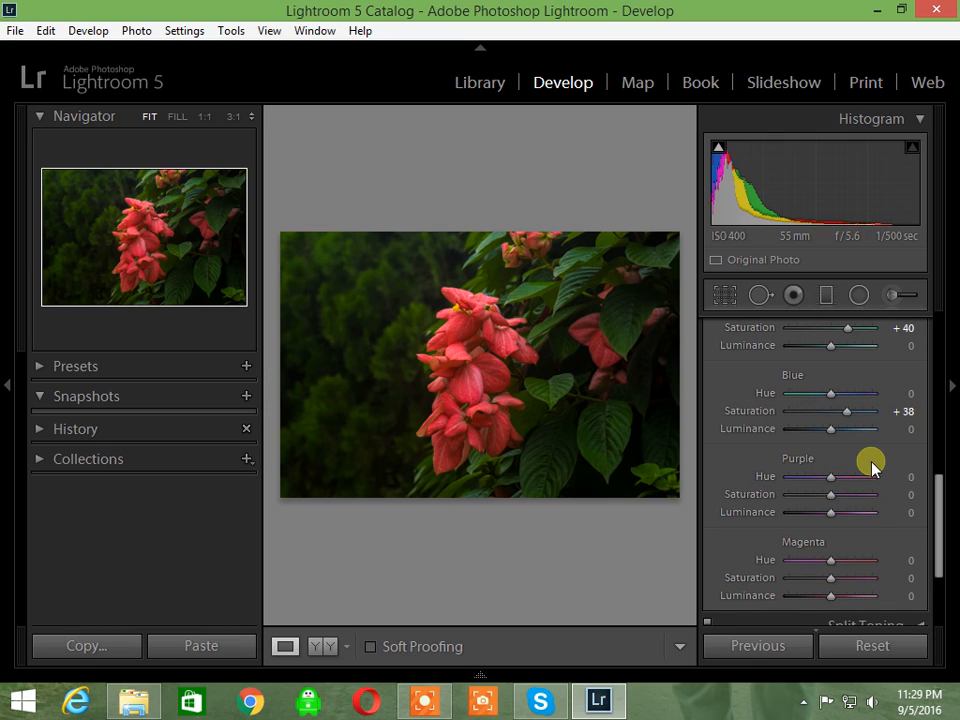
pyautogui.moveTo(828, 500); pyautogui.dragTo(847, 498)
pyautogui.moveTo(830, 578); pyautogui.dragTo(850, 588)
pyautogui.scroll(12, 890, 530)
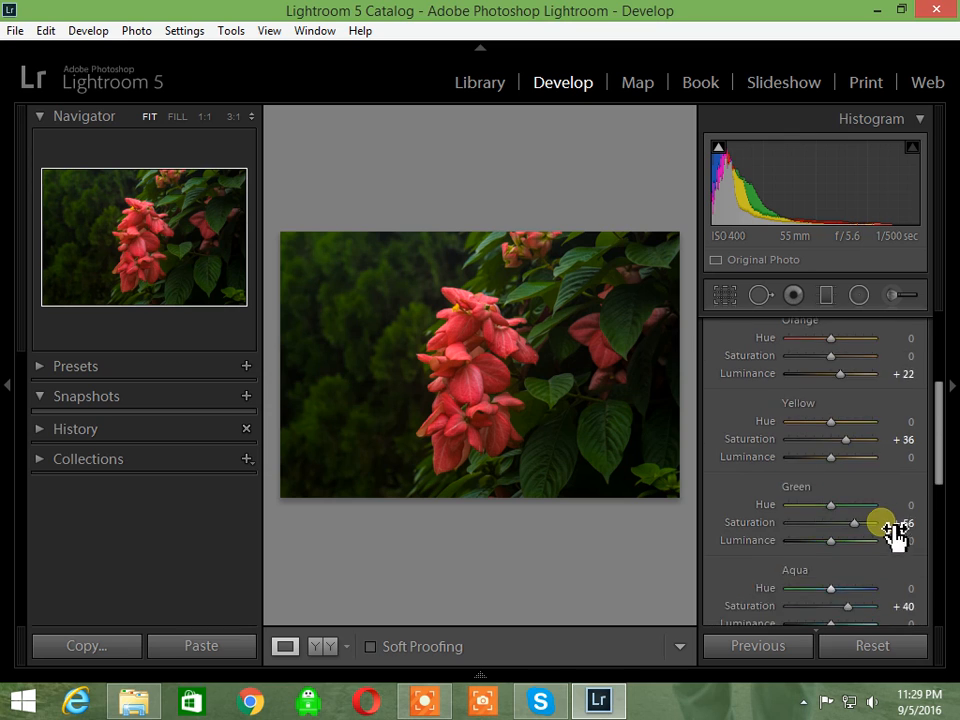
pyautogui.click(908, 390)
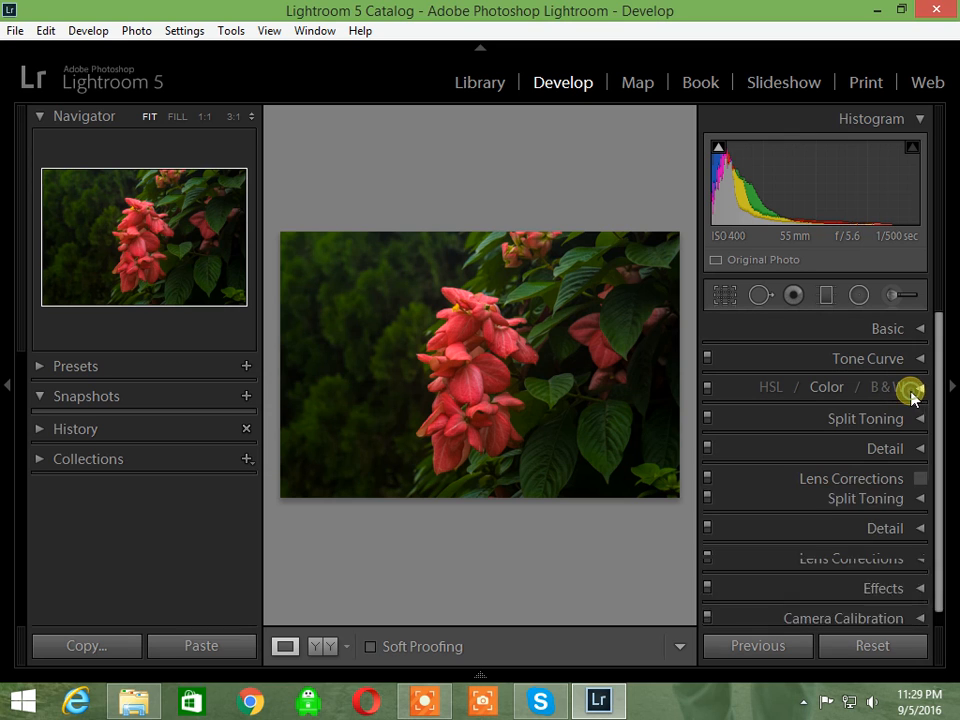
# - Compare the photo before and after, first side by side and then stacked, and return to the single-image view
pyautogui.click(320, 644)
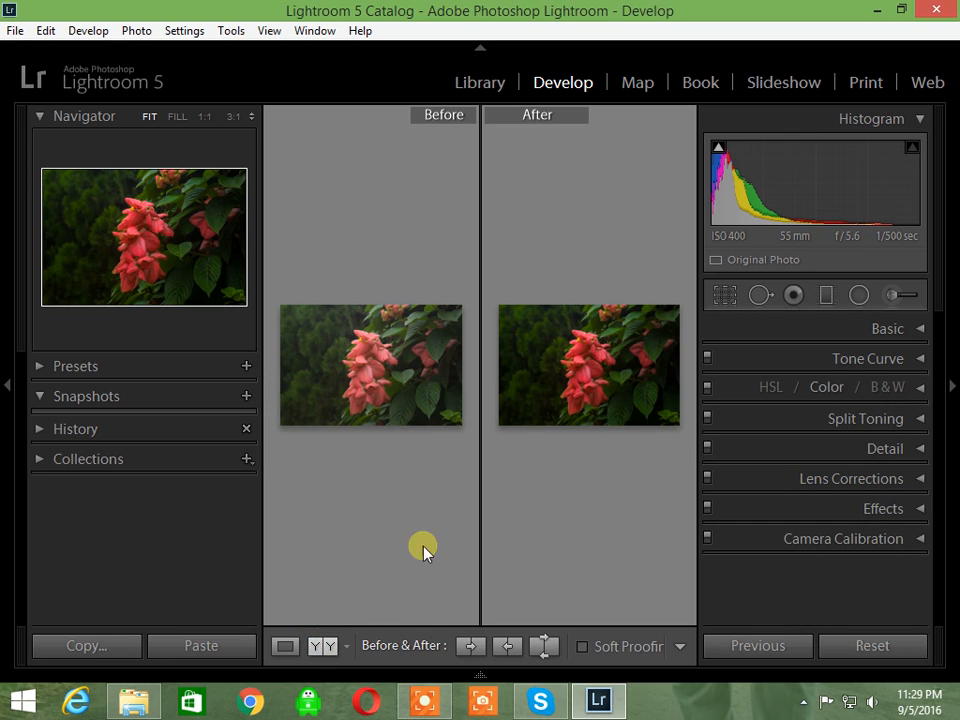
pyautogui.click(310, 646)
pyautogui.click(312, 646)
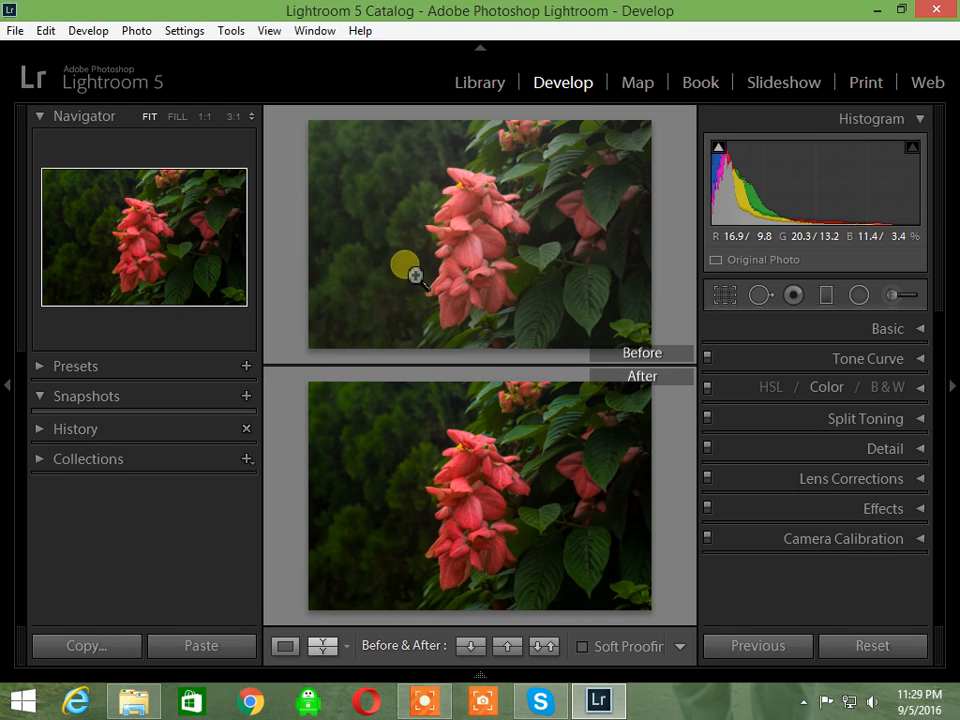
pyautogui.click(285, 646)
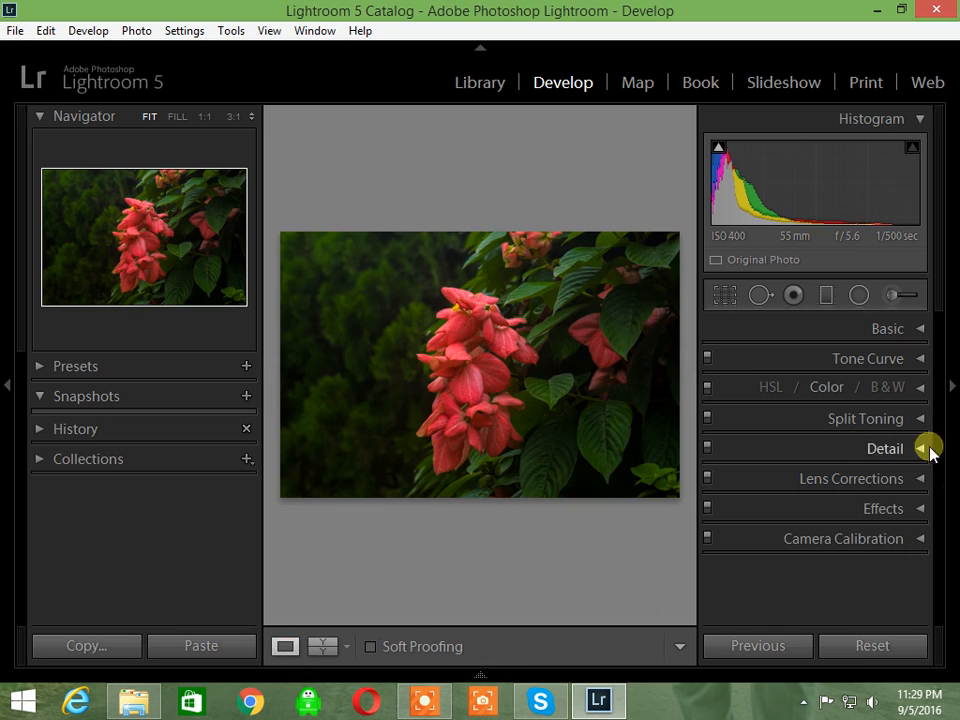
# - Set the sharpening Amount to 25 and Luminance noise reduction to 20, and check the flower's detail up close
pyautogui.click(885, 449)
pyautogui.moveTo(782, 551); pyautogui.dragTo(808, 543)
pyautogui.scroll(-3, 846, 508)
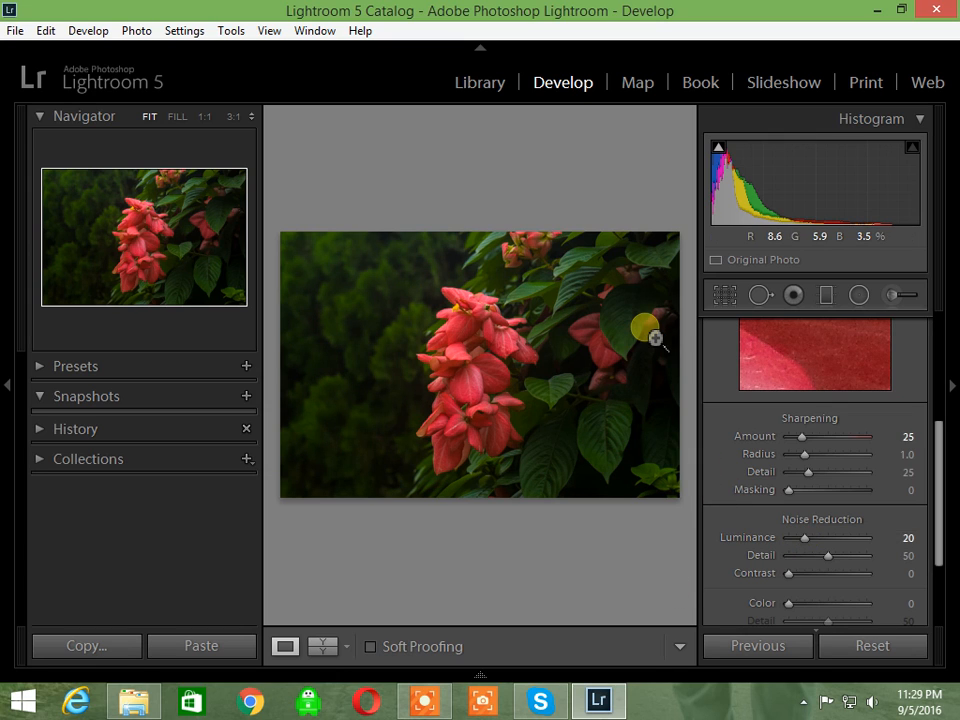
pyautogui.click(472, 357)
pyautogui.moveTo(483, 368); pyautogui.dragTo(541, 455)
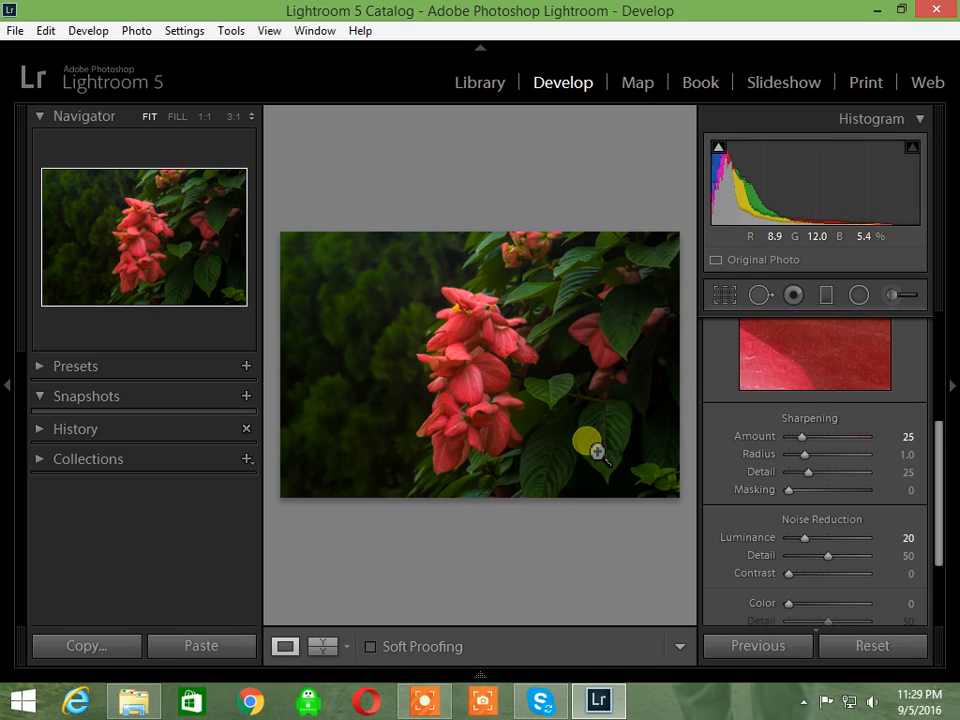
pyautogui.scroll(4, 910, 430)
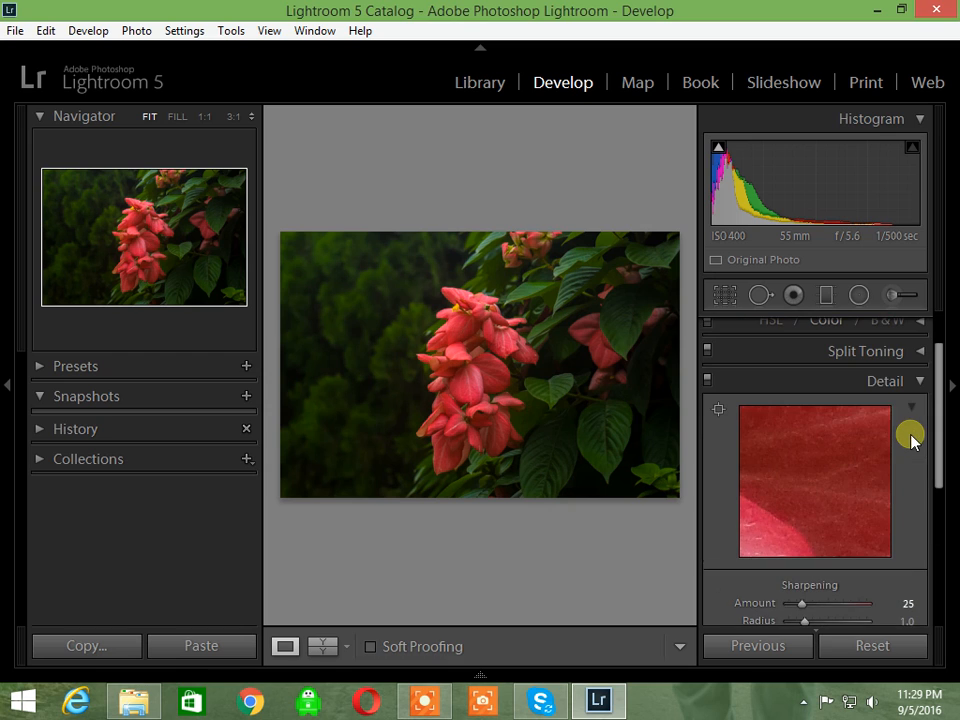
pyautogui.click(919, 383)
# - Enable profile corrections and chromatic aberration removal in the lens corrections
pyautogui.click(881, 489)
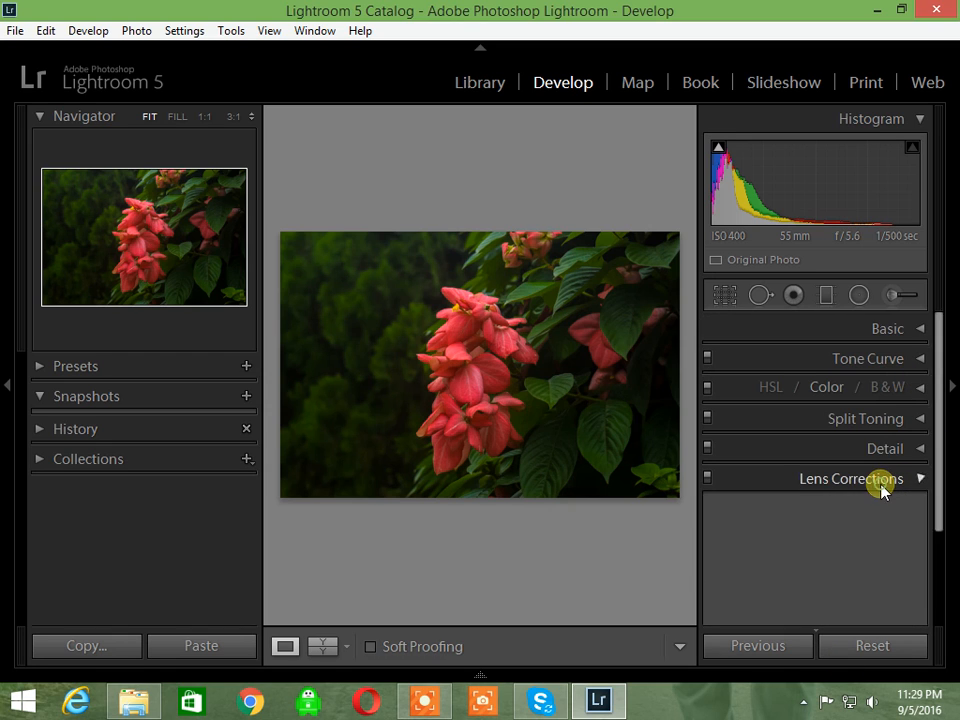
pyautogui.click(745, 424)
pyautogui.click(735, 406)
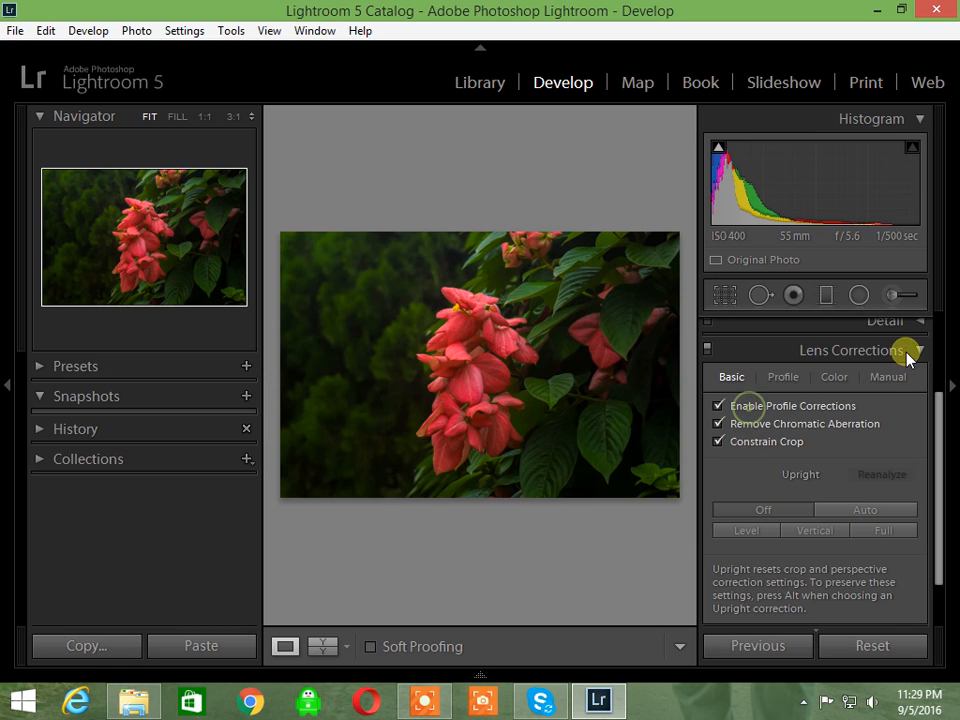
pyautogui.click(908, 352)
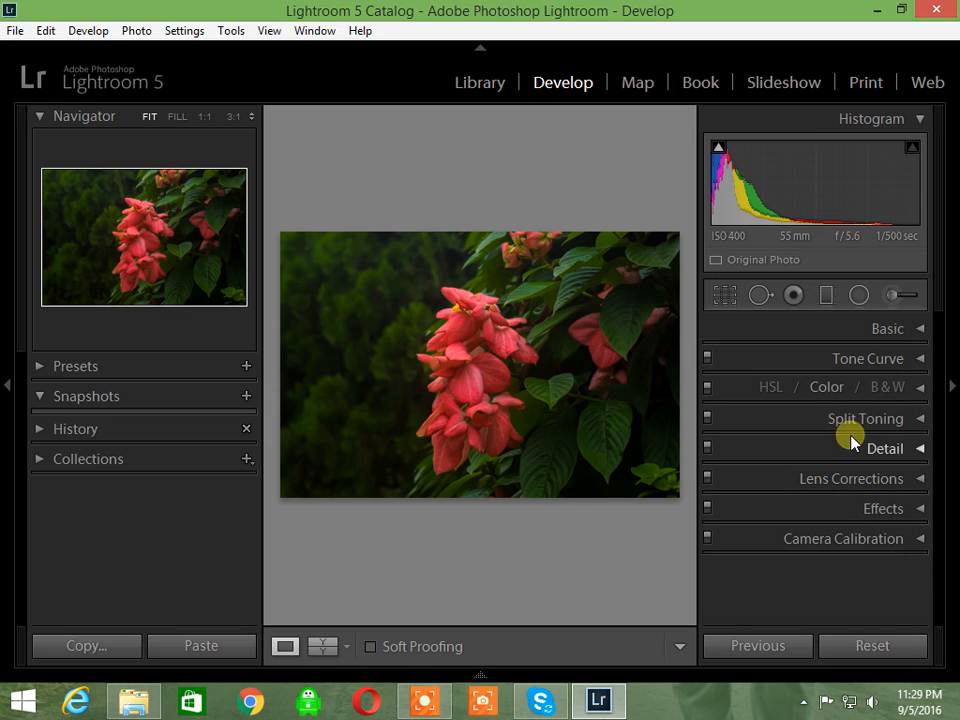
# - Add a post-crop vignette with Amount -31, Midpoint 75, Roundness -7 and Feather 85
pyautogui.click(876, 503)
pyautogui.moveTo(829, 456); pyautogui.dragTo(815, 456)
pyautogui.moveTo(827, 472); pyautogui.dragTo(846, 500)
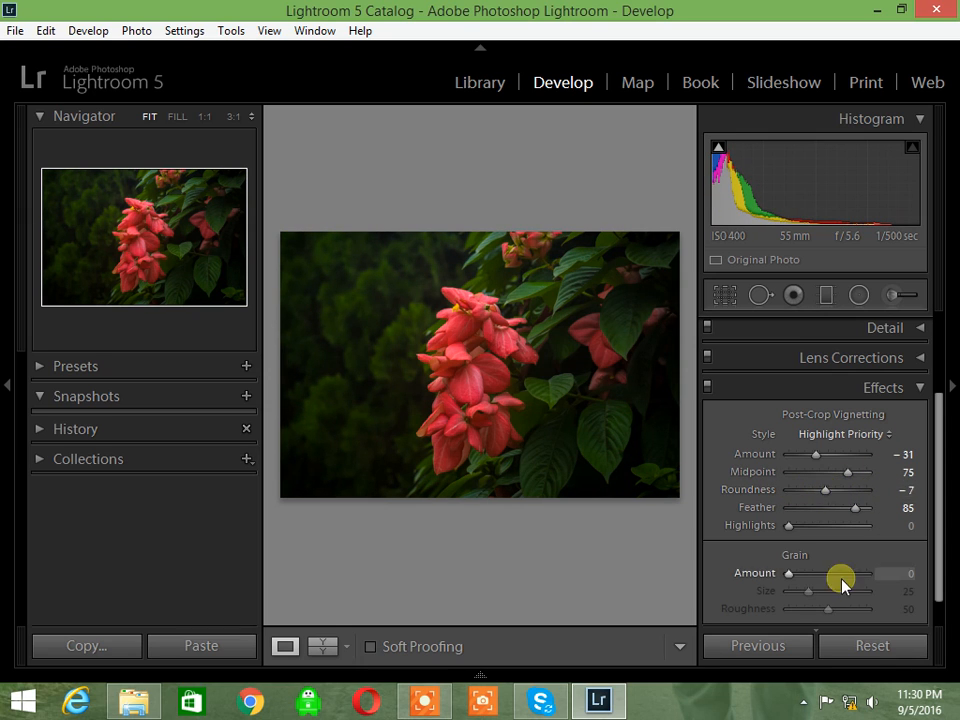
pyautogui.scroll(3, 900, 520)
pyautogui.click(921, 452)
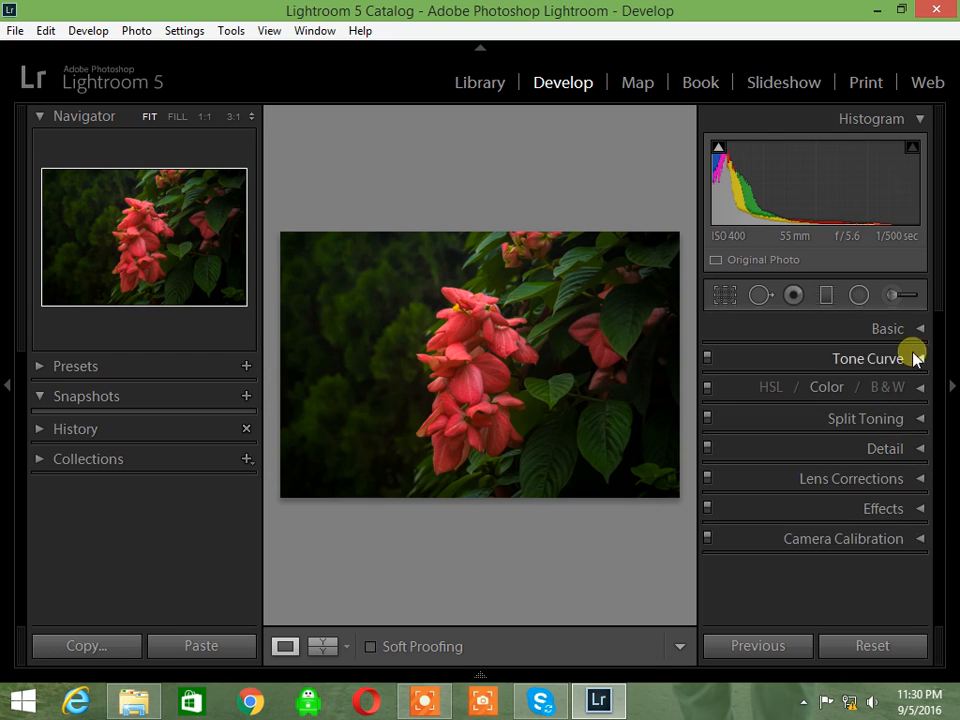
# - Set the Exposure to +0.12 and compare the photo with its original in the stacked before and after view
pyautogui.click(911, 327)
pyautogui.moveTo(827, 480); pyautogui.dragTo(828, 480)
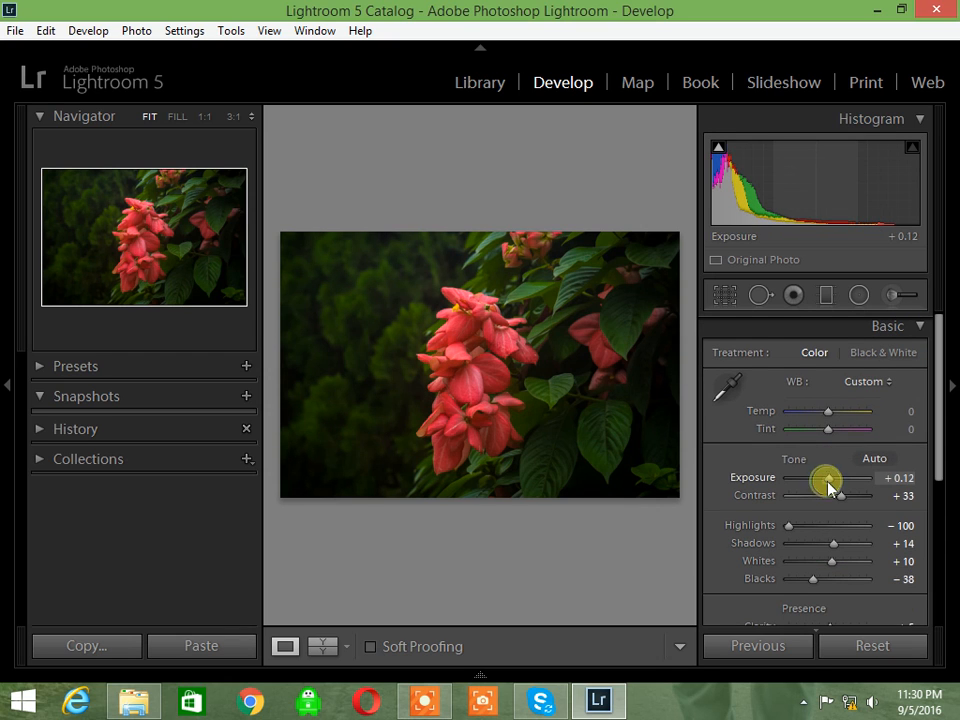
pyautogui.click(912, 328)
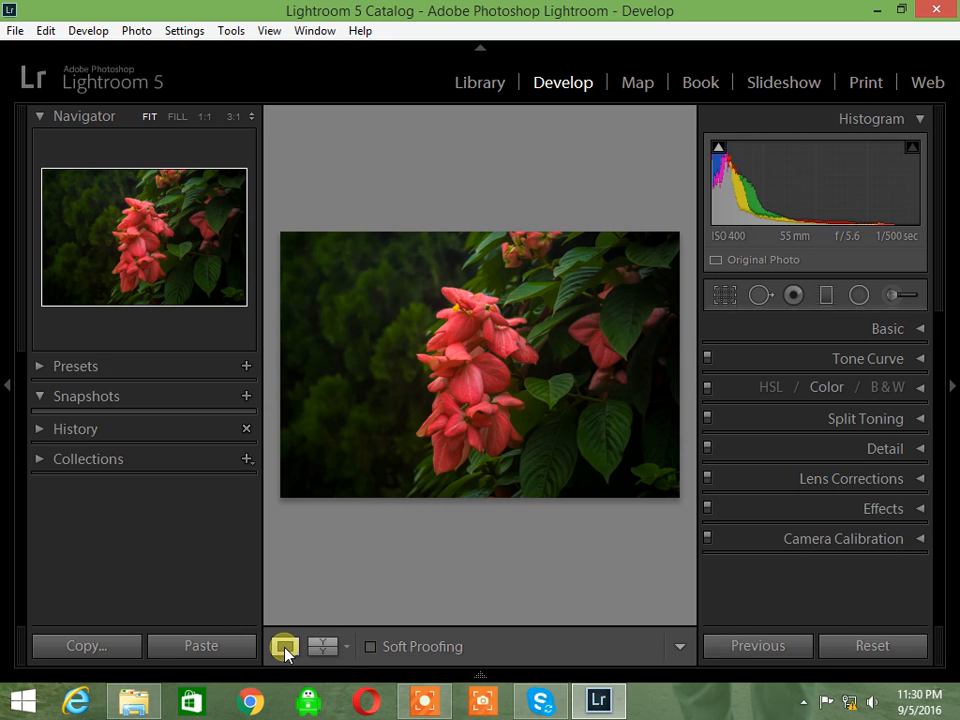
pyautogui.click(318, 648)
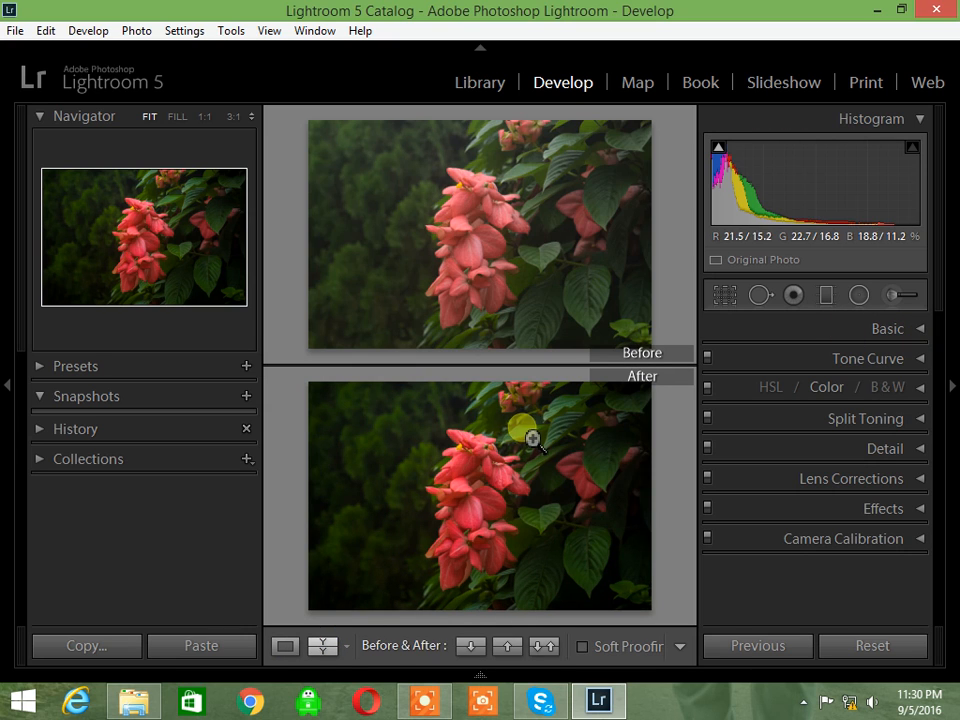
pyautogui.click(281, 647)
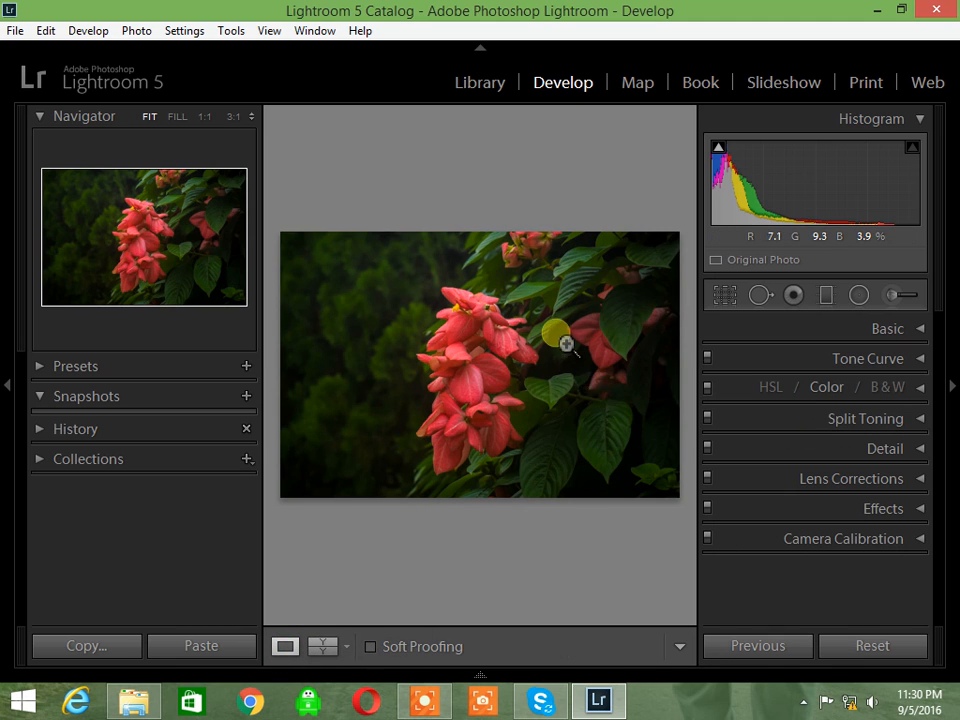
# - Export the edited flower photo with the previous export settings
pyautogui.rightClick(558, 338)
pyautogui.moveTo(604, 591)
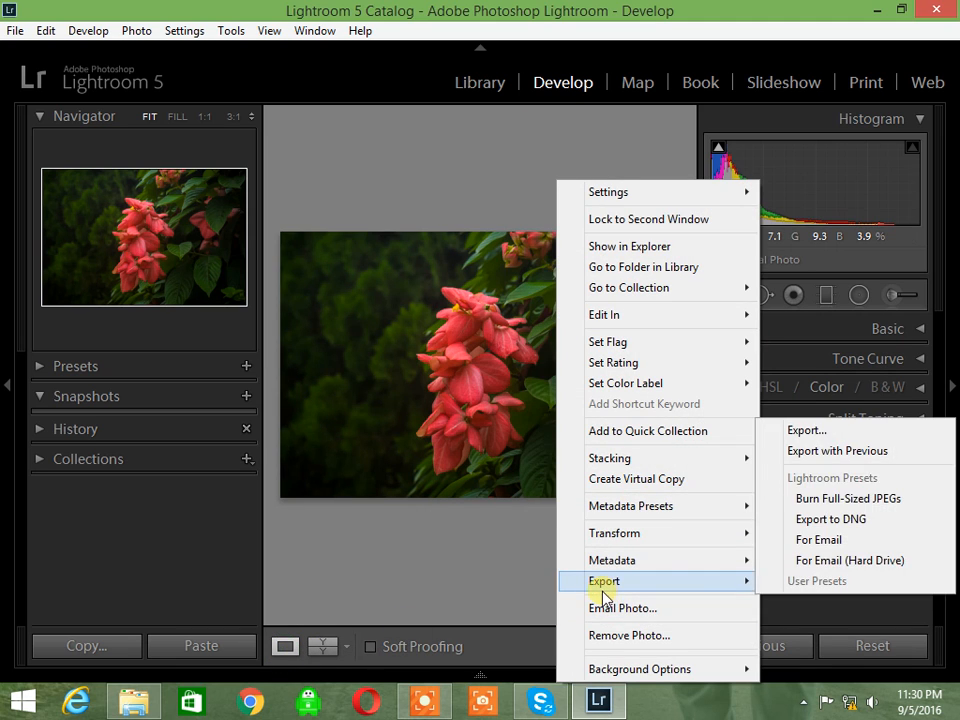
pyautogui.click(849, 451)
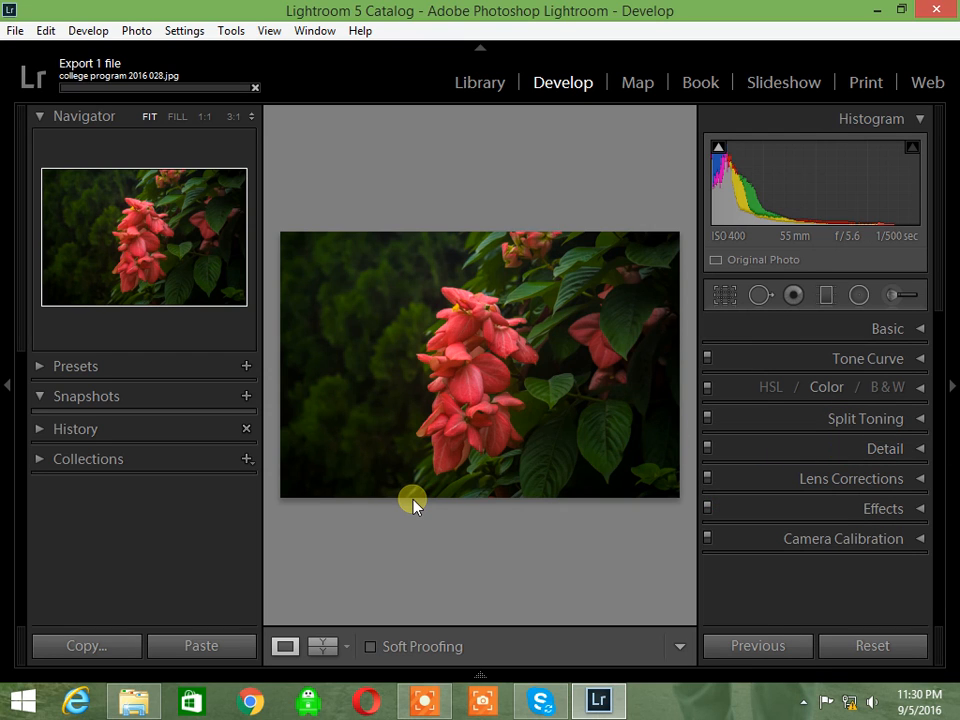